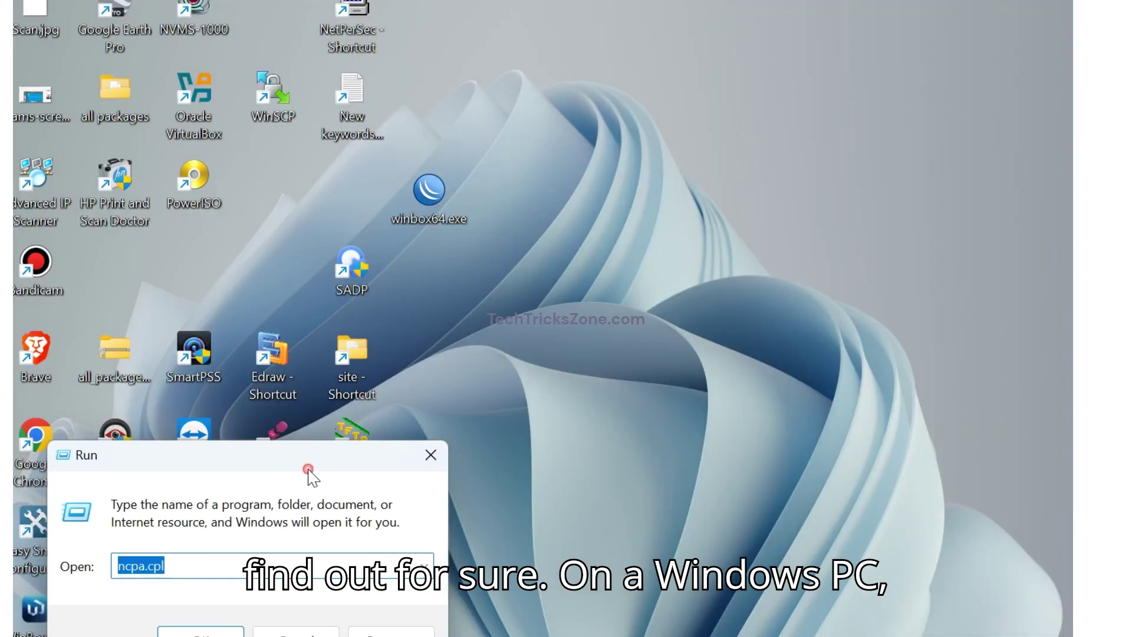
Run ipconfig in Command Prompt and copy Ethernet 7's default gateway 192.168.0.1
{"action": "type", "text": "cmd"}
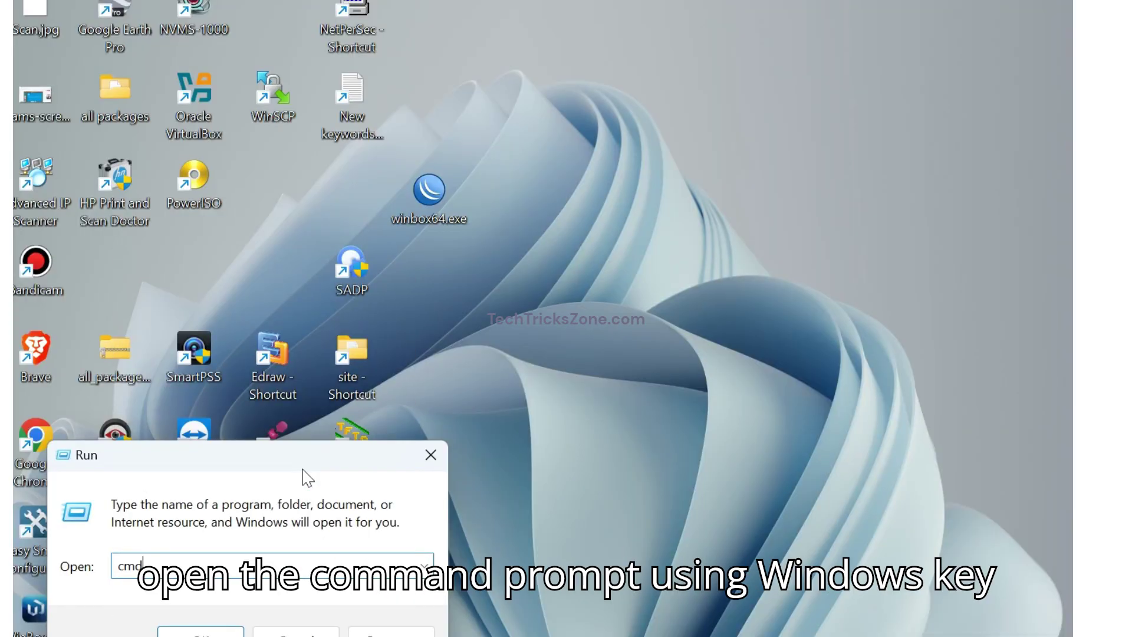
{"action": "key", "text": "Return"}
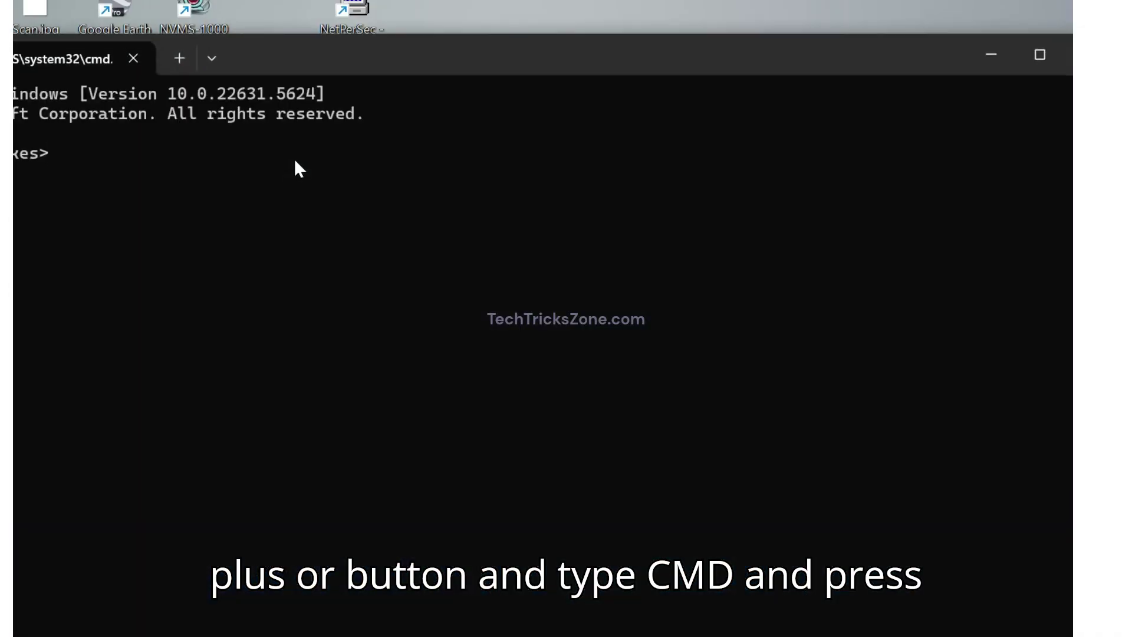
{"action": "type", "text": "ipconfig"}
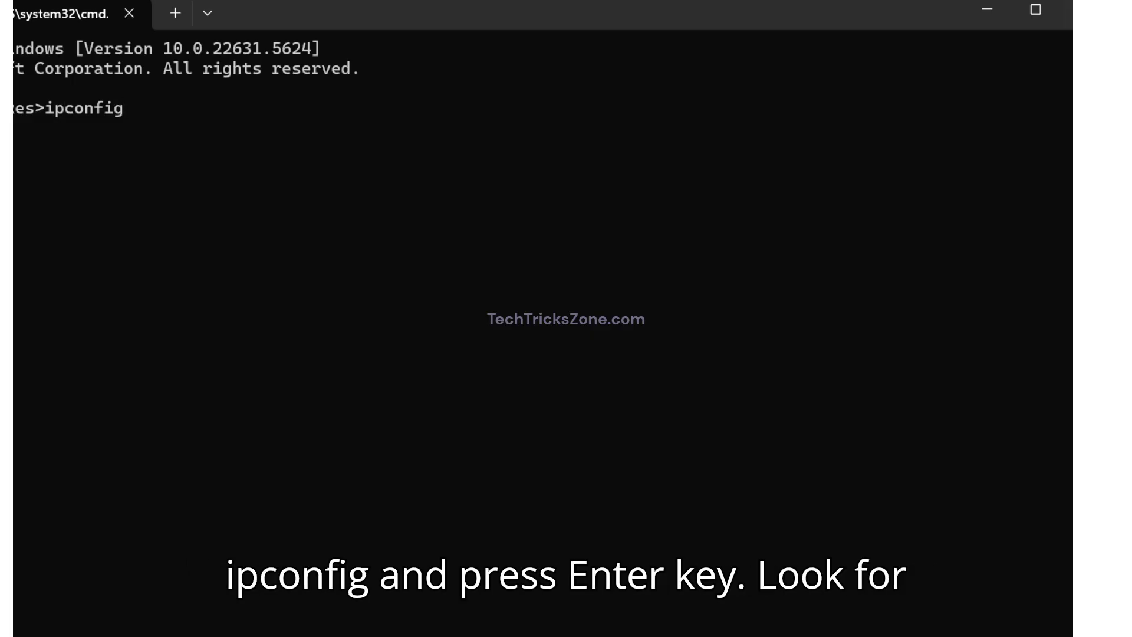
{"action": "key", "text": "Return"}
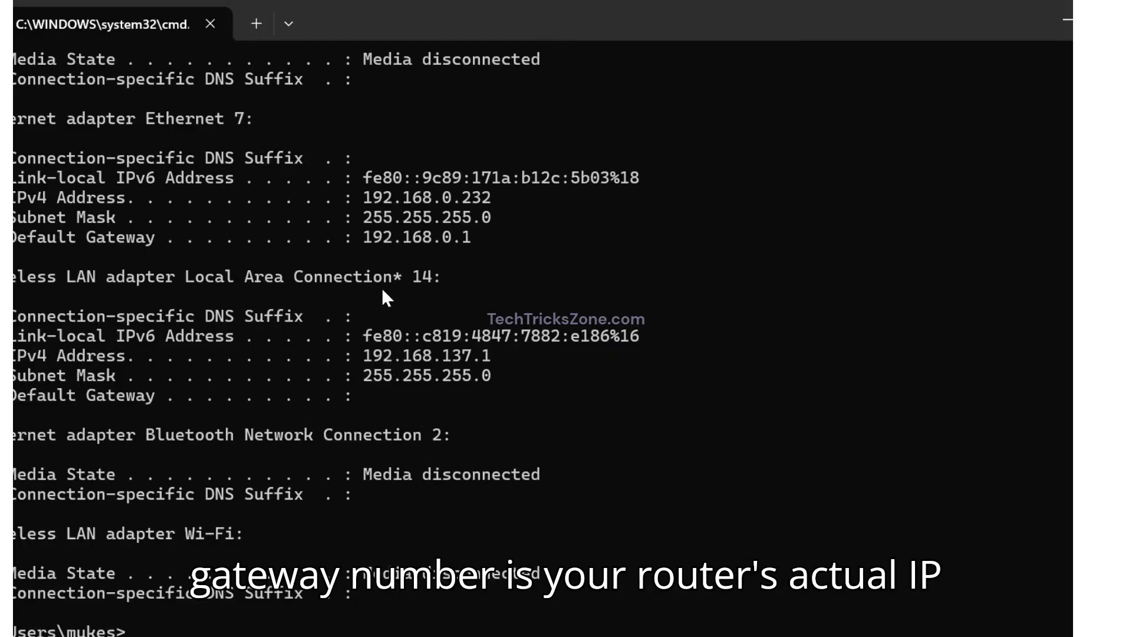
{"action": "left_click_drag", "start_coordinate": [363, 237], "coordinate": [471, 237]}
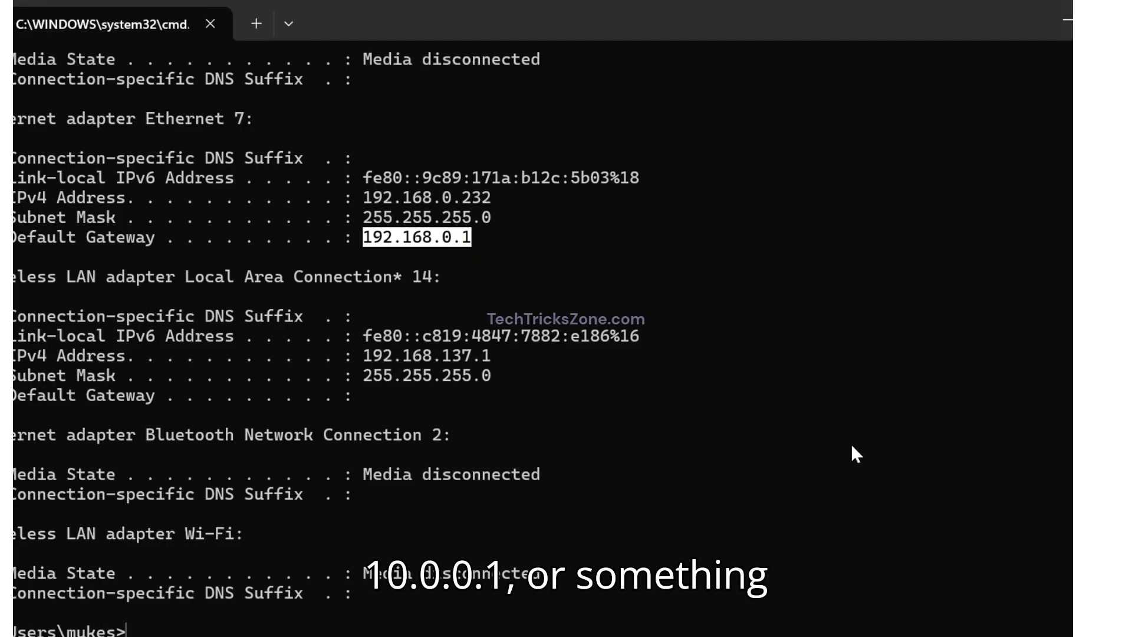
{"action": "key", "text": "ctrl+c"}
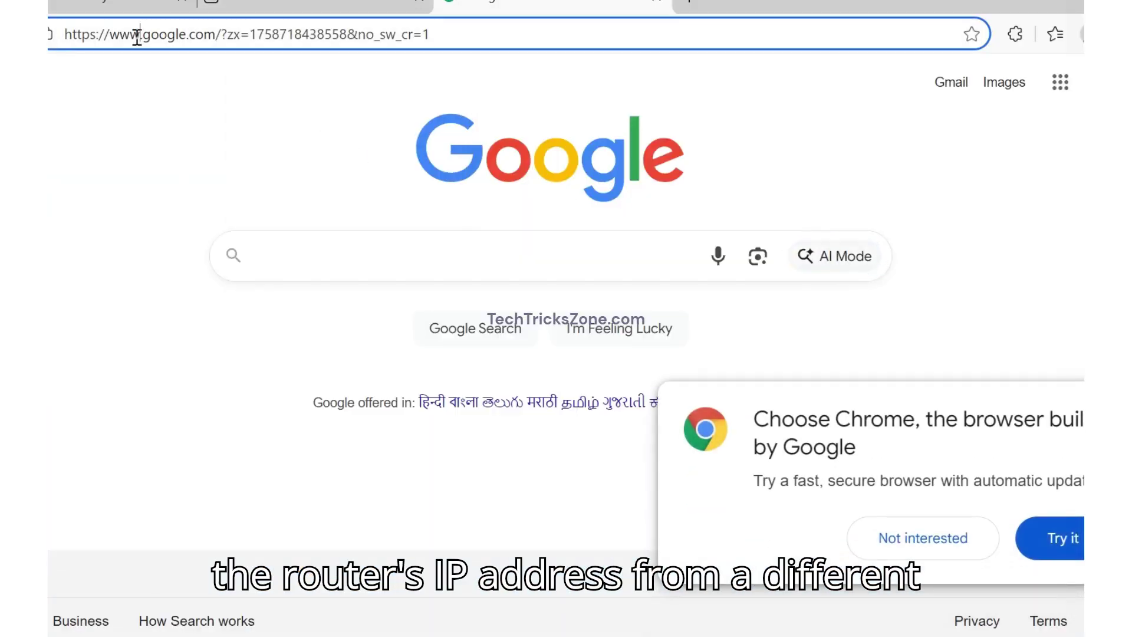
{"action": "type", "text": "12"}
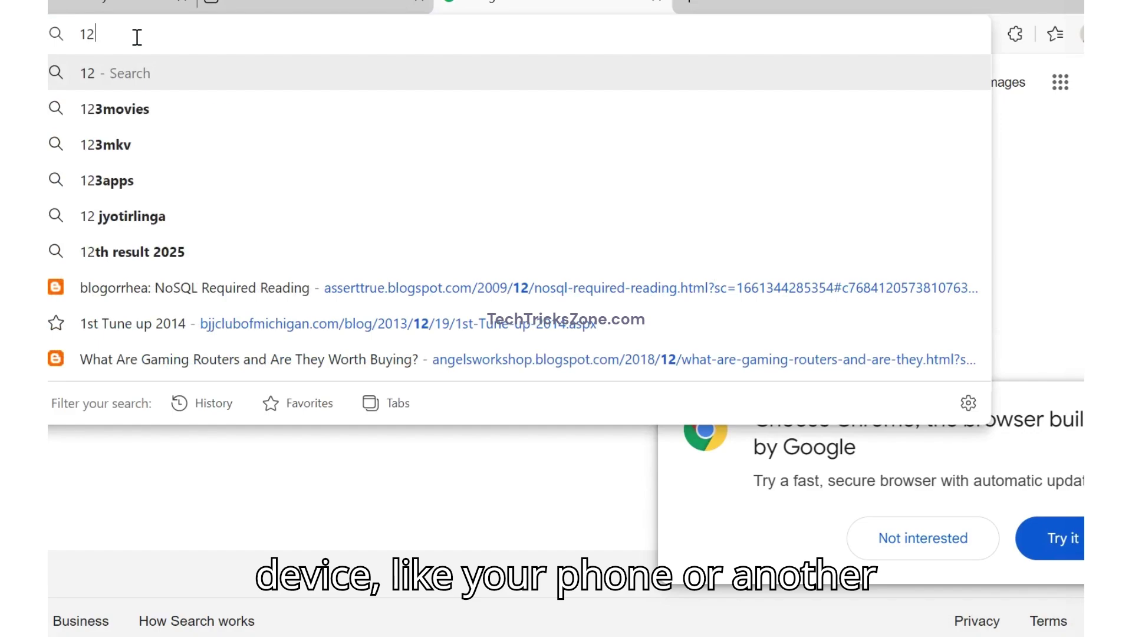
{"action": "key", "text": "BackSpace"}
{"action": "type", "text": "92.168.1.1"}
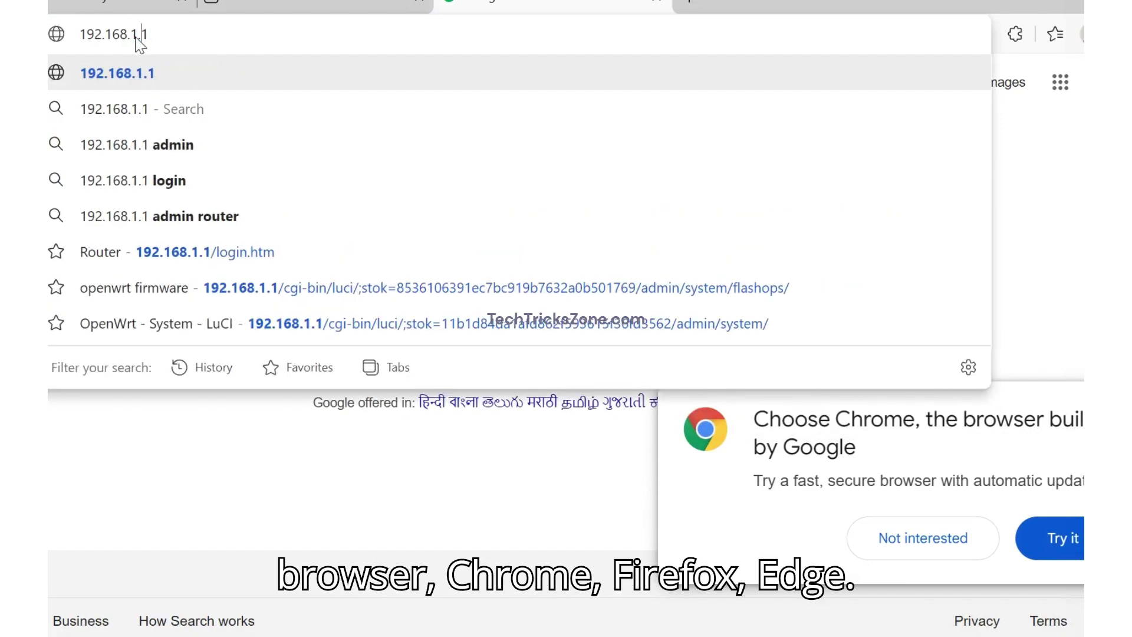
{"action": "key", "text": "Home"}
{"action": "type", "text": "http"}
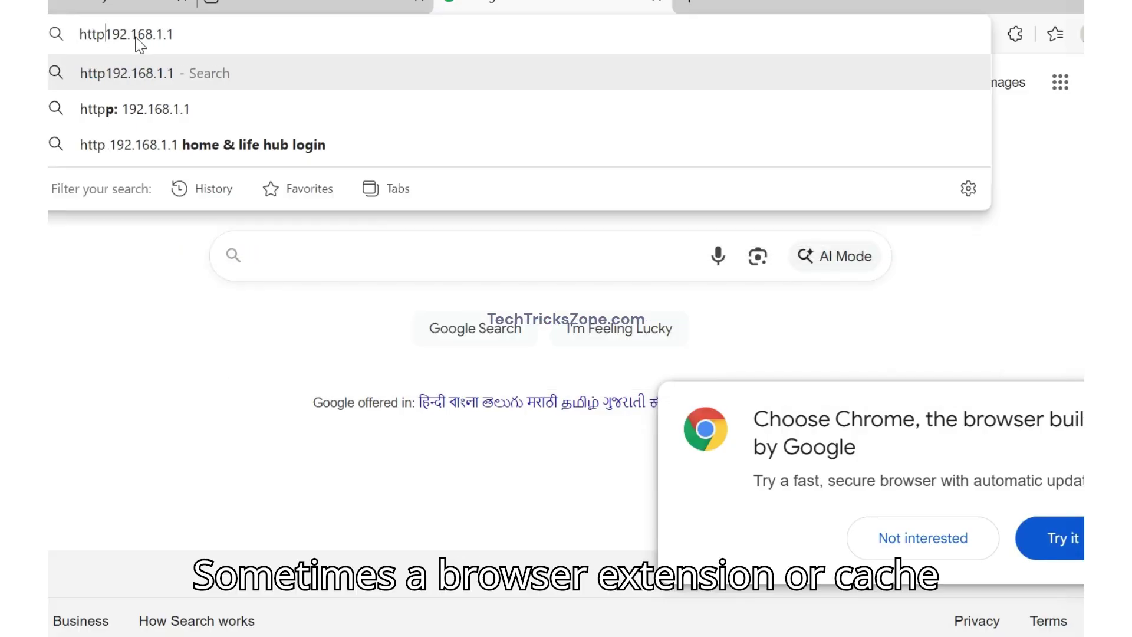
{"action": "type", "text": "://"}
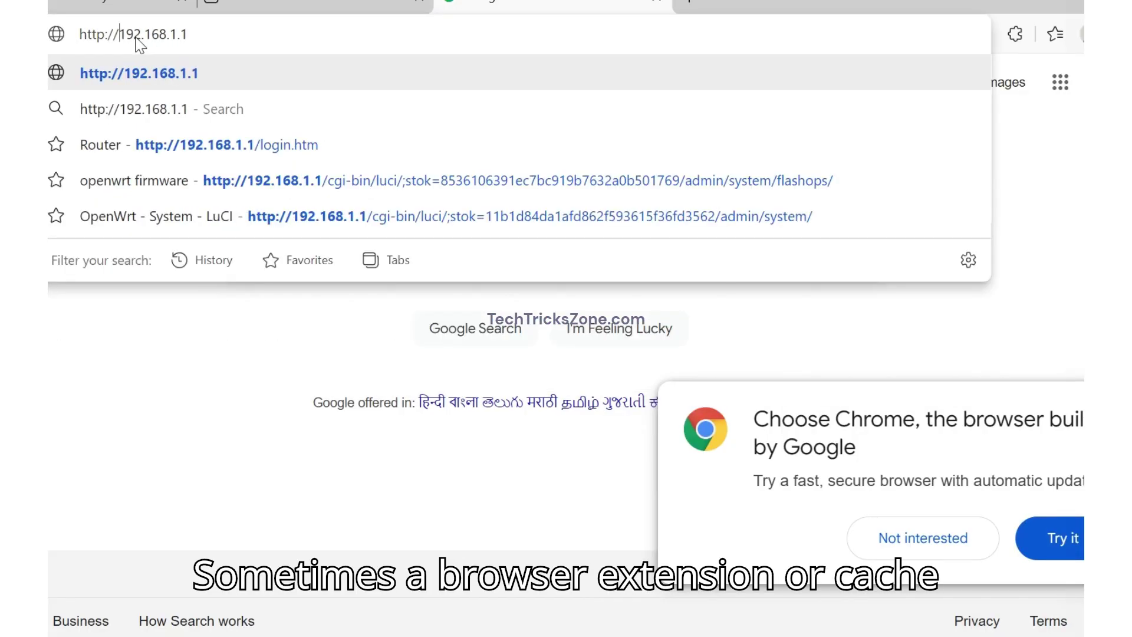
{"action": "key", "text": "Return"}
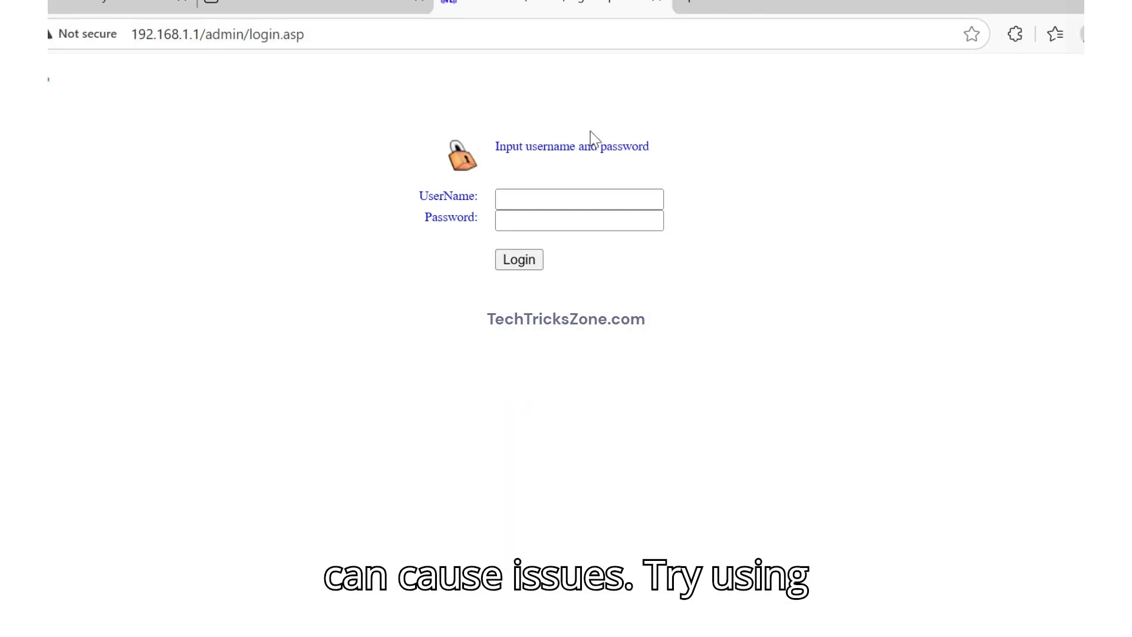
{"action": "left_click", "coordinate": [118, 37]}
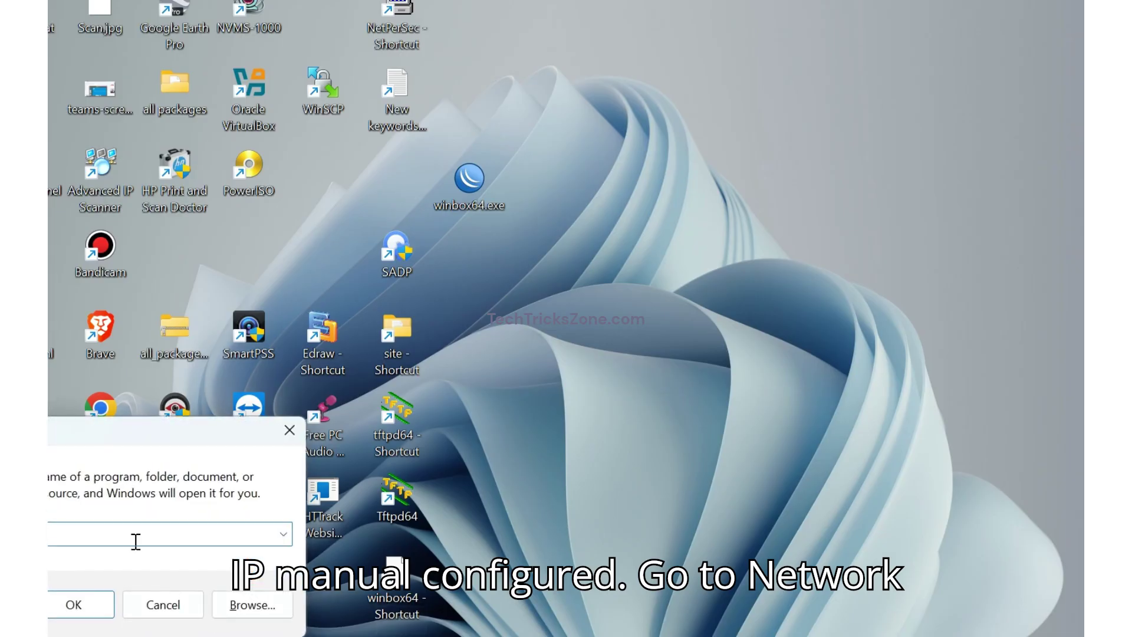
Open the Internet Protocol Version 4 properties of Ethernet 7 via ncpa.cpl
{"action": "type", "text": "ncpa.cpl"}
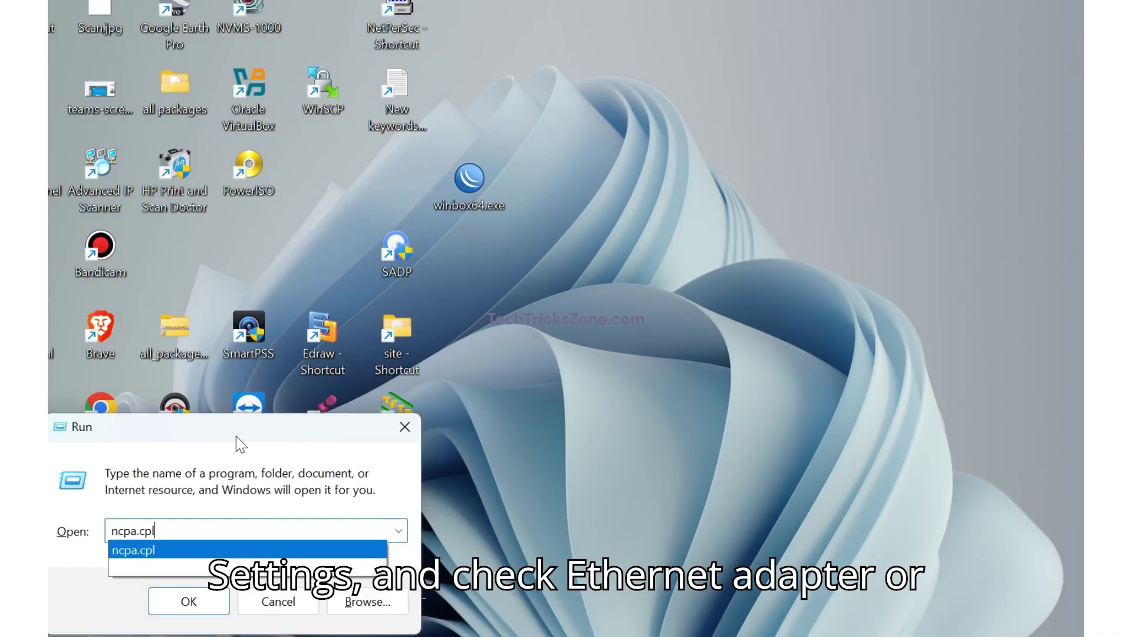
{"action": "key", "text": "Return"}
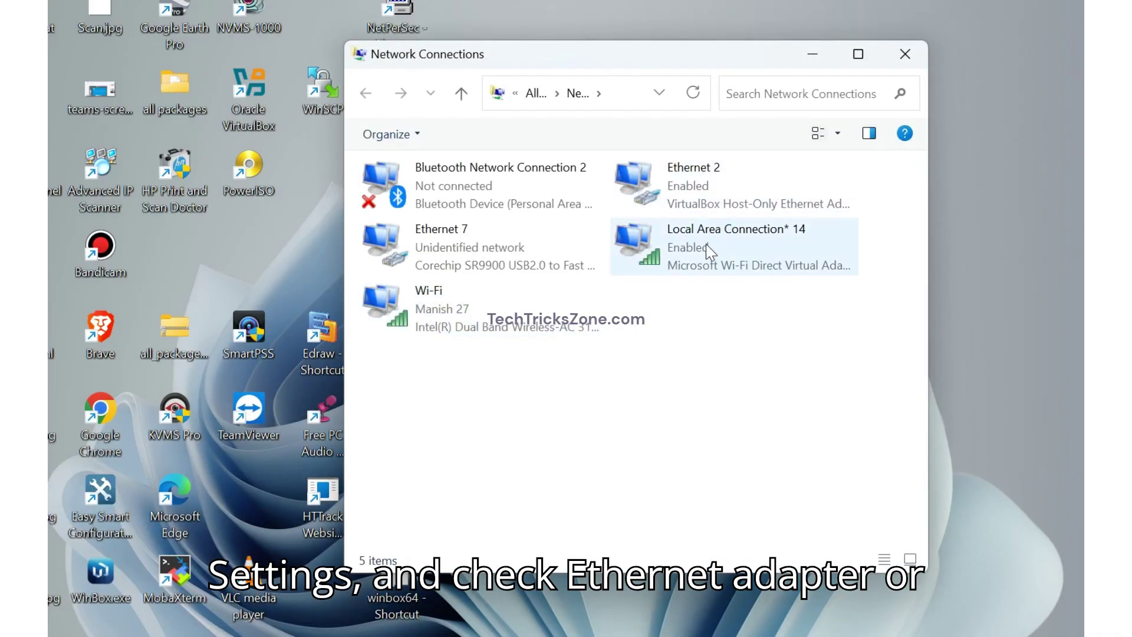
{"action": "left_click", "coordinate": [512, 248]}
{"action": "right_click", "coordinate": [510, 249]}
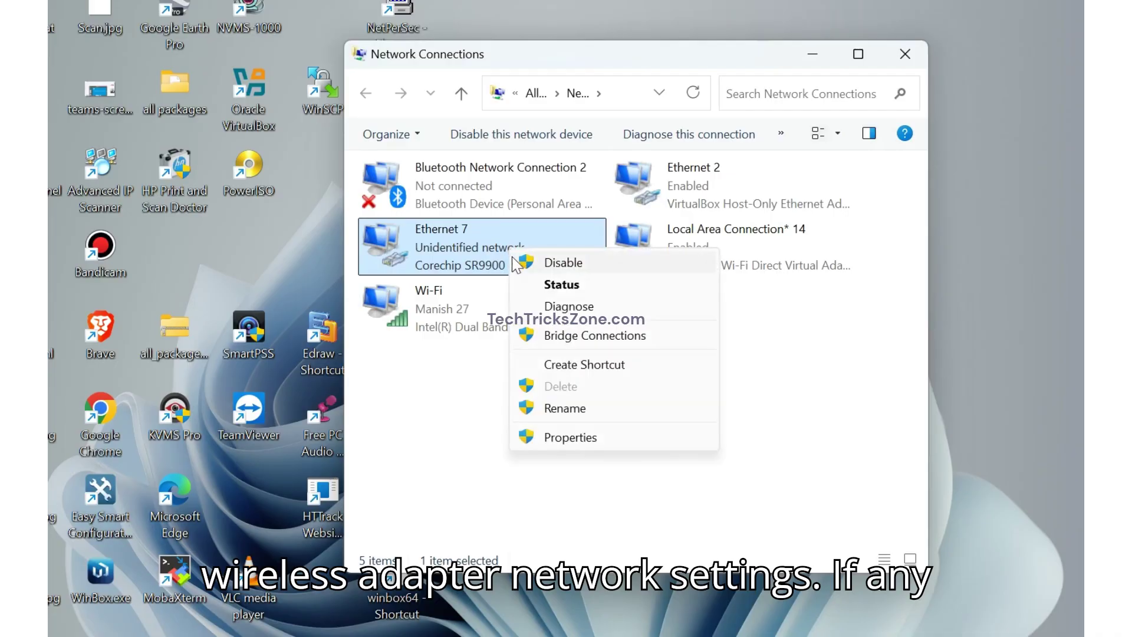
{"action": "left_click", "coordinate": [565, 437]}
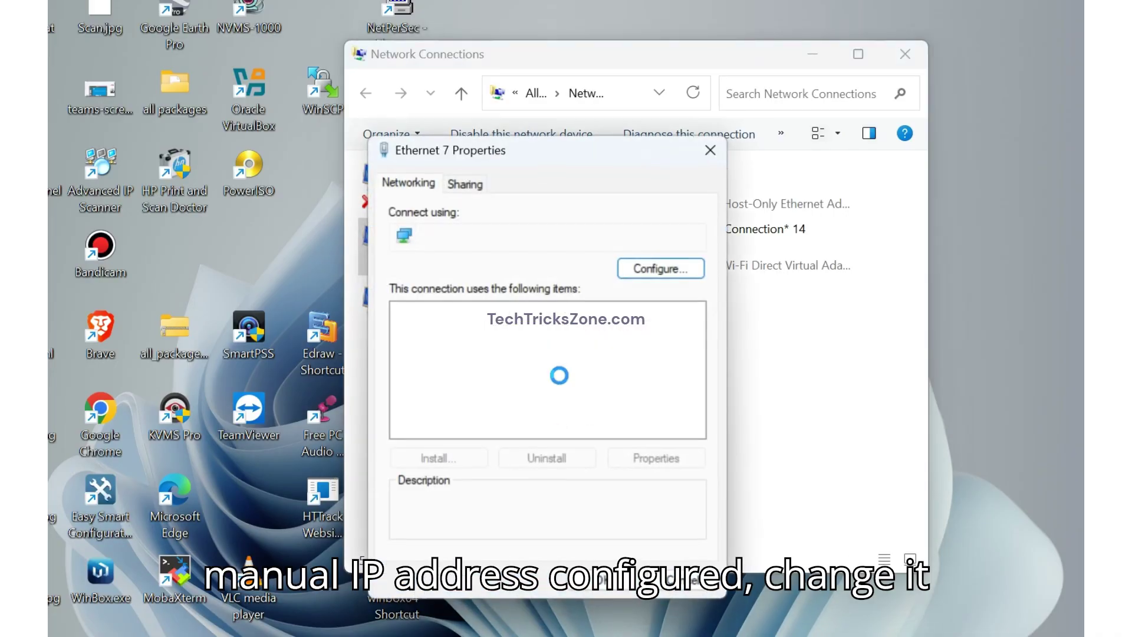
{"action": "left_click", "coordinate": [537, 400]}
{"action": "double_click", "coordinate": [536, 406]}
Set Ethernet 7 to obtain IP and DNS automatically, save, then reload 192.168.1.1
{"action": "double_click", "coordinate": [716, 368]}
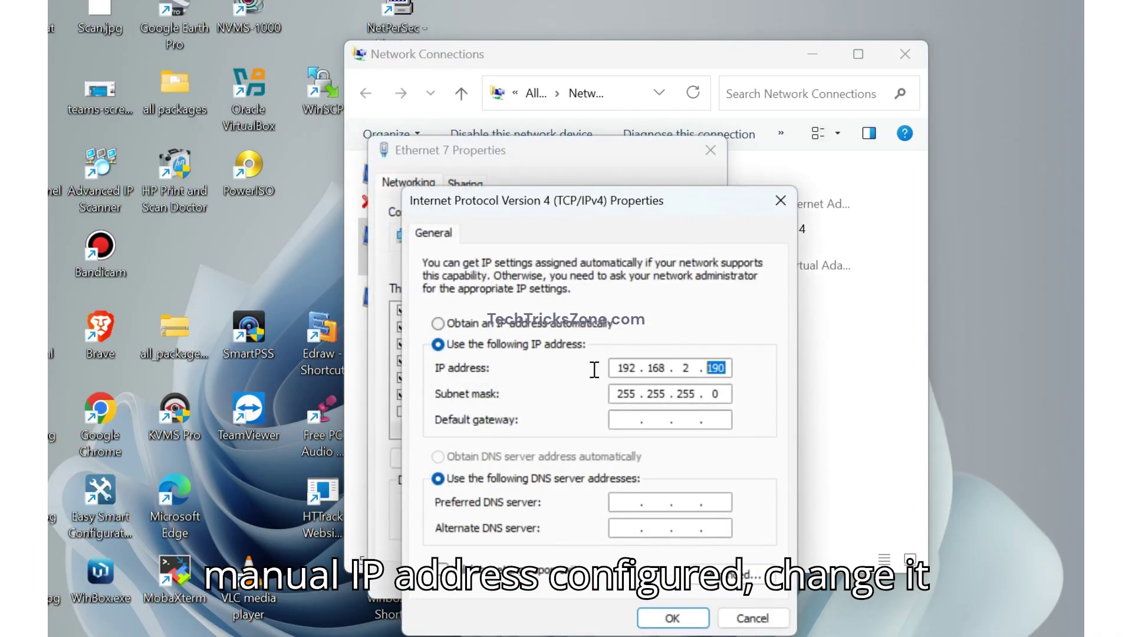
{"action": "left_click", "coordinate": [498, 323]}
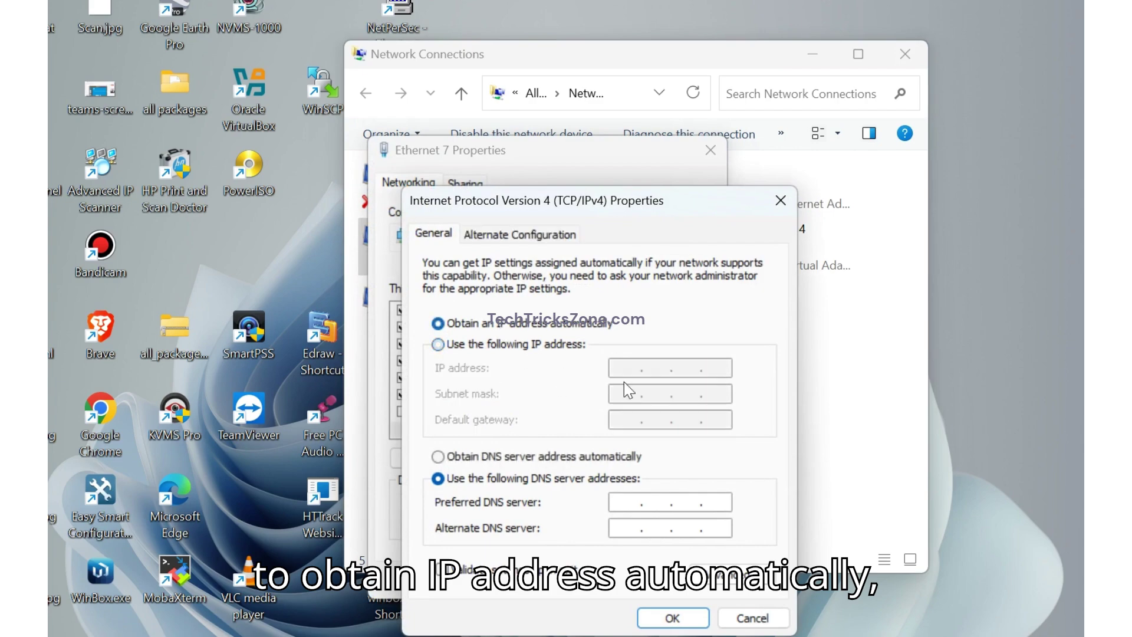
{"action": "left_click", "coordinate": [551, 456]}
{"action": "left_click", "coordinate": [673, 618]}
{"action": "left_click", "coordinate": [684, 581]}
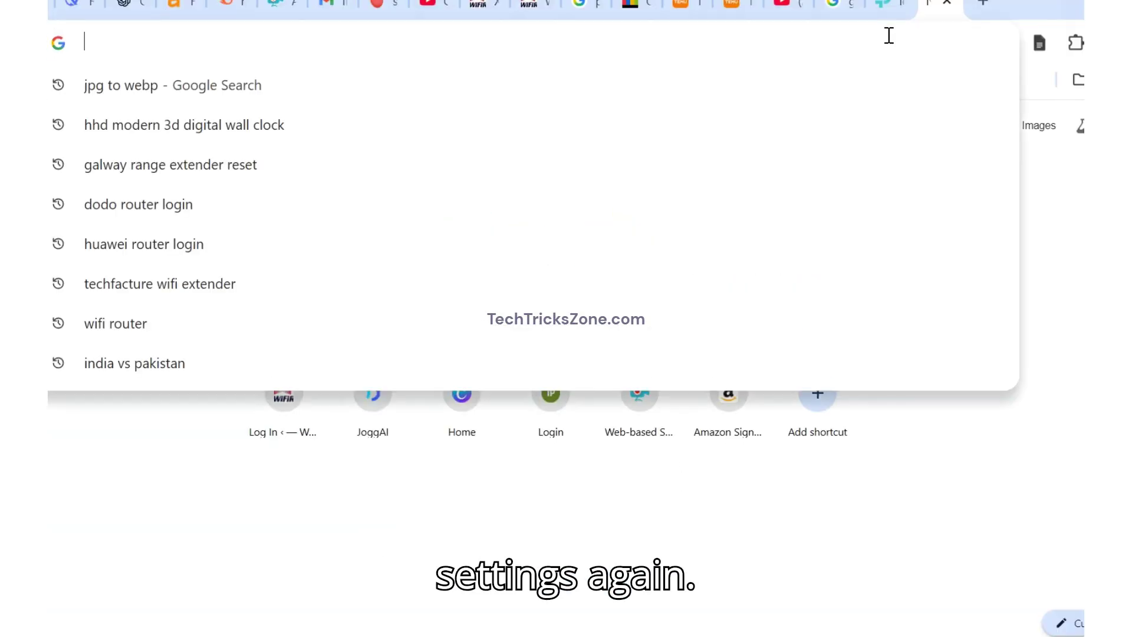
{"action": "type", "text": "192.168.1.1"}
{"action": "key", "text": "Return"}
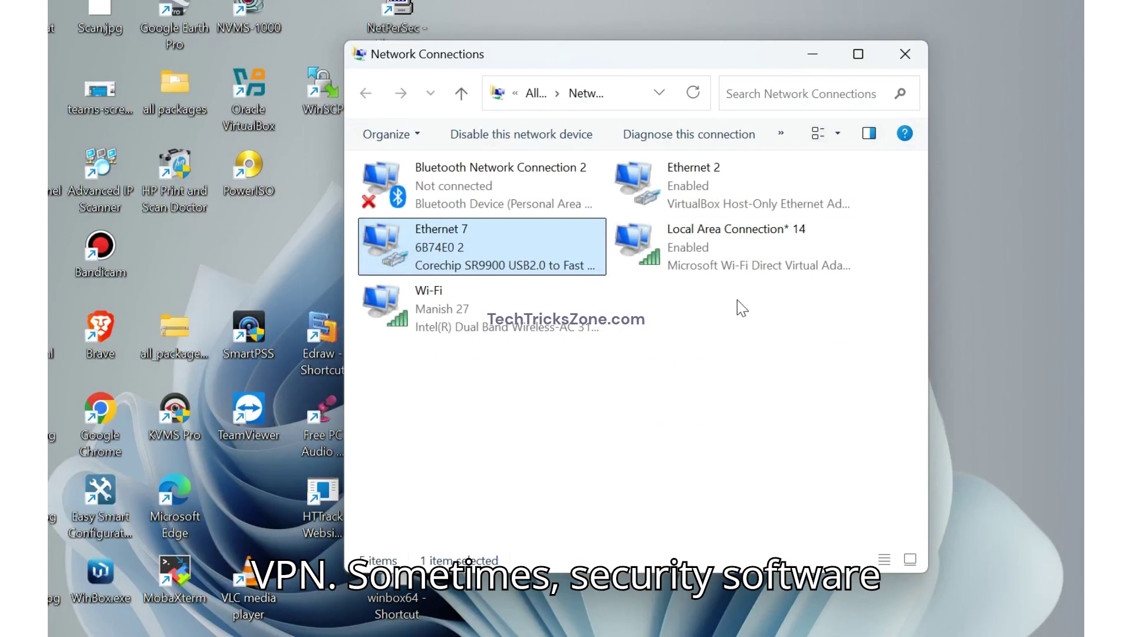
Find Windows Defender Firewall through search, move it left, and reach Turn on or off
{"action": "key", "text": "super+s"}
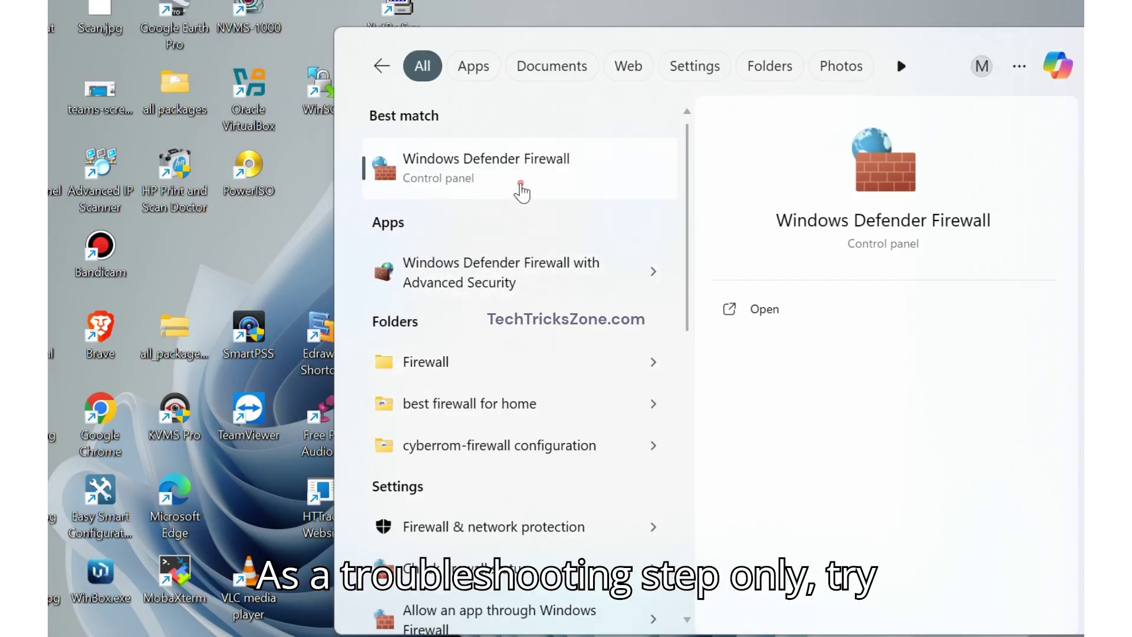
{"action": "left_click", "coordinate": [519, 184]}
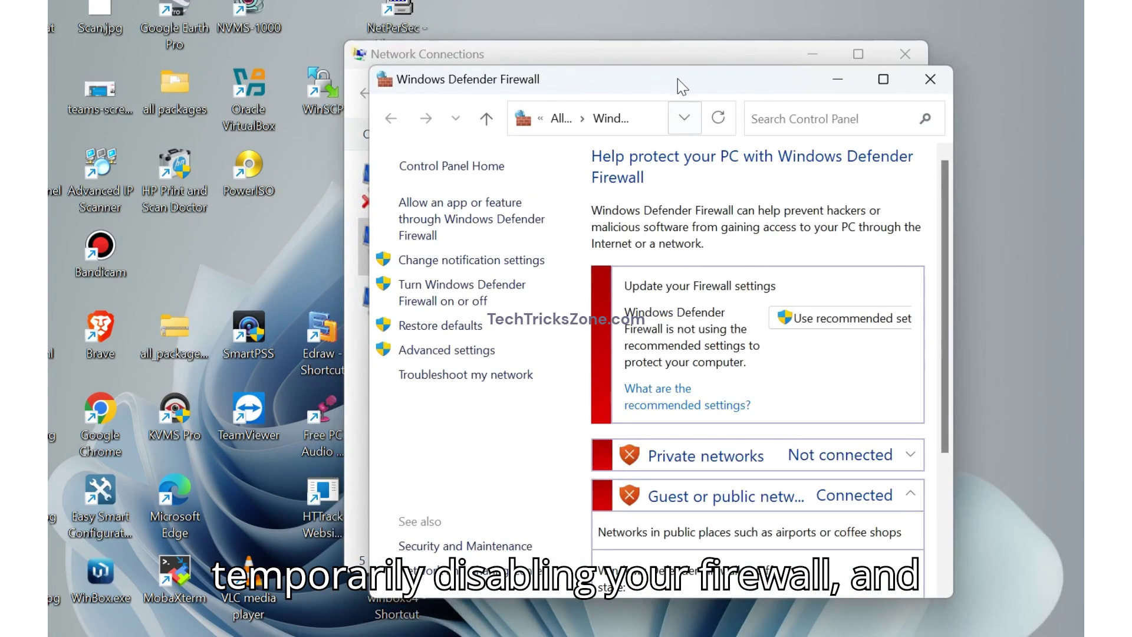
{"action": "left_click_drag", "start_coordinate": [678, 81], "coordinate": [357, 85]}
{"action": "left_click", "coordinate": [99, 305]}
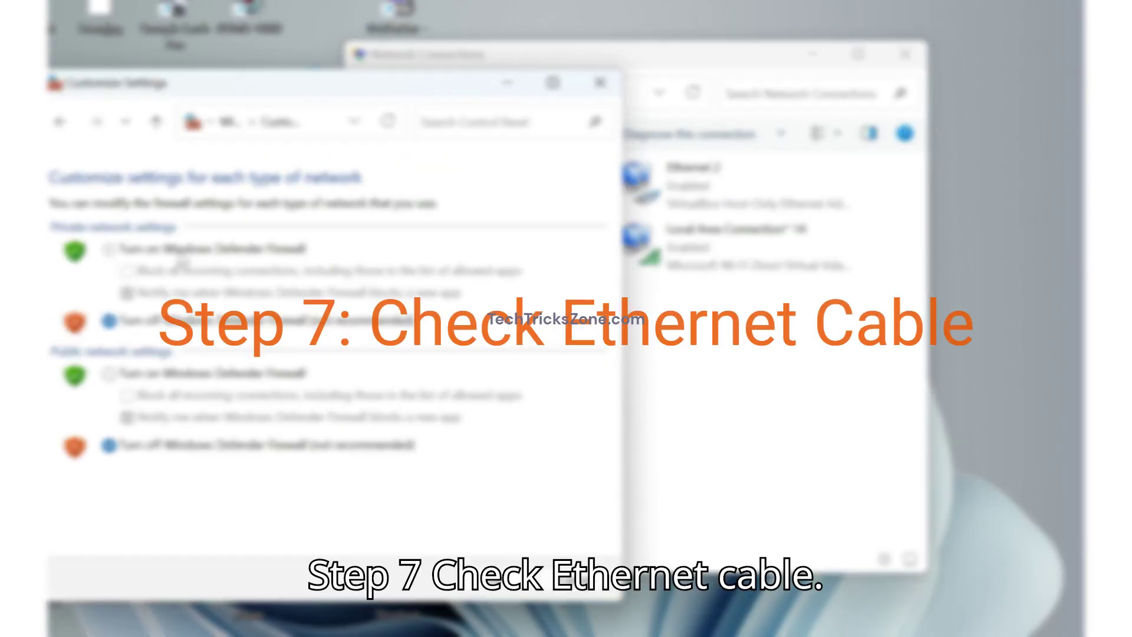
Select Turn on Windows Defender Firewall under Private network settings
{"action": "left_click", "coordinate": [283, 251]}
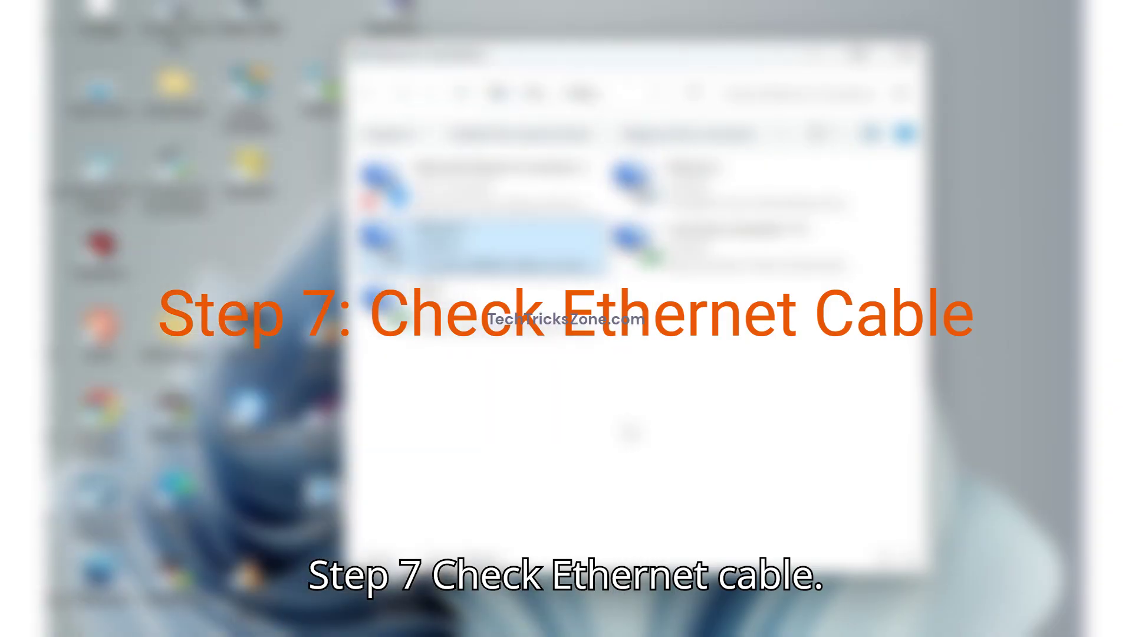